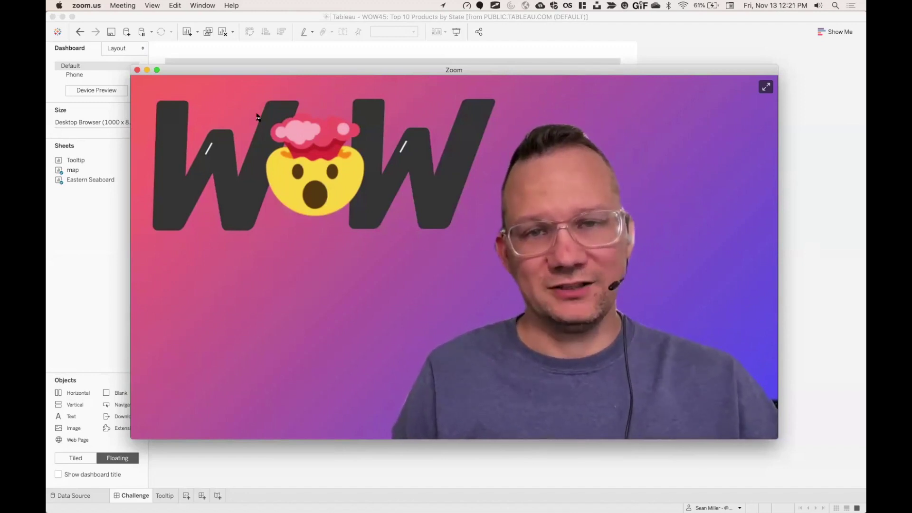
# Shrink the Zoom video window and move it to the lower right, uncovering the Week 45 dashboard.
pyautogui.moveTo(131, 66); pyautogui.dragTo(505, 276)
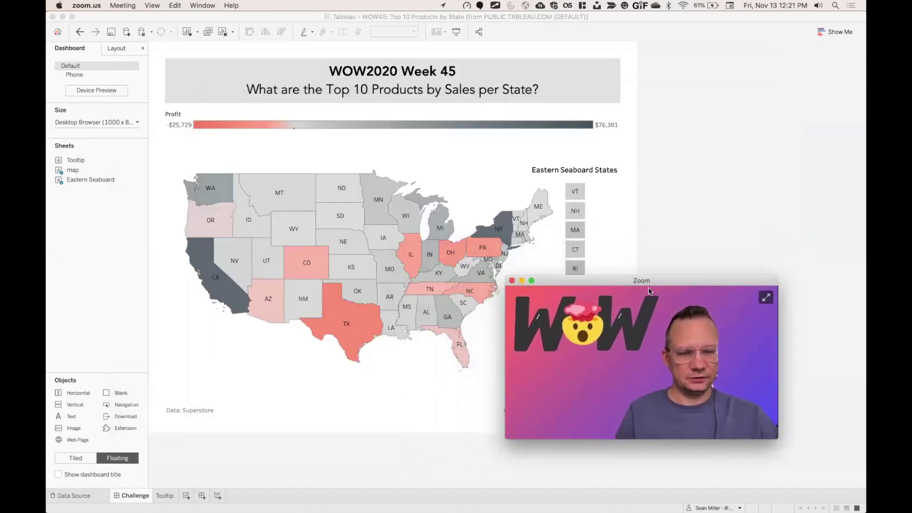
pyautogui.moveTo(649, 290); pyautogui.dragTo(729, 361)
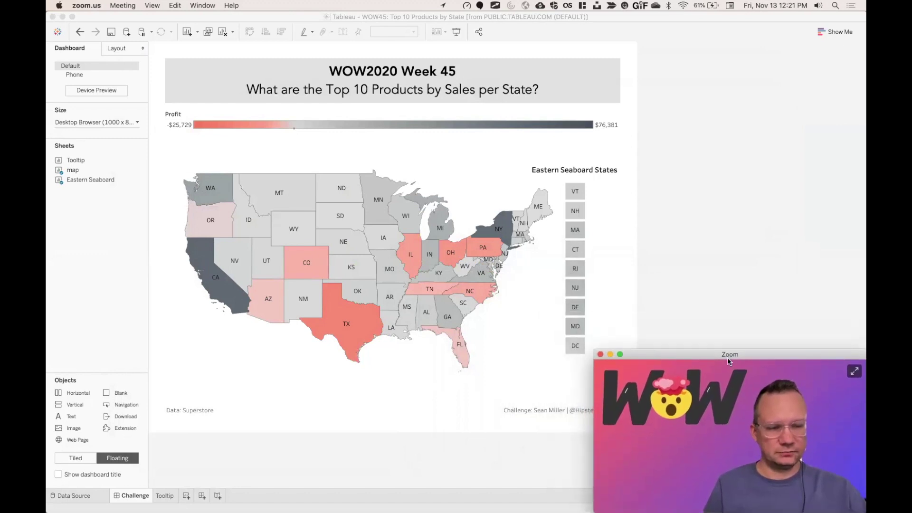
pyautogui.click(684, 297)
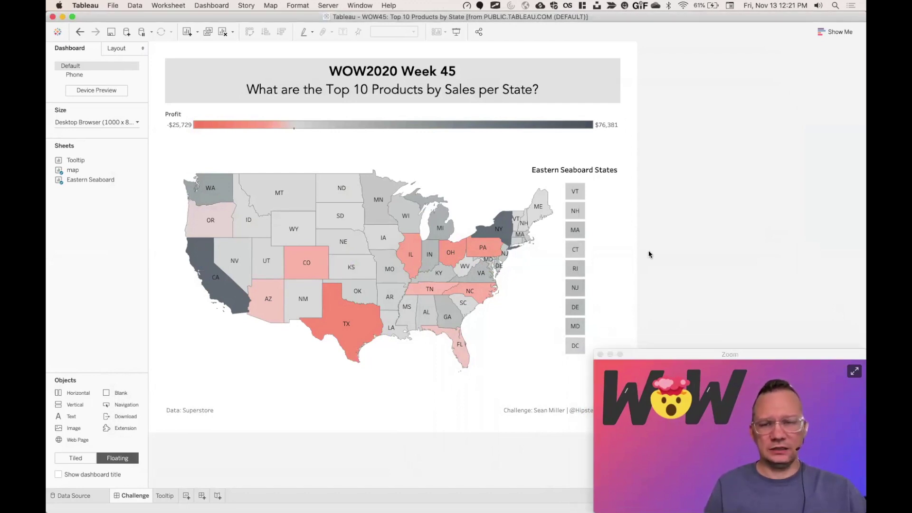
pyautogui.click(326, 91)
pyautogui.click(302, 116)
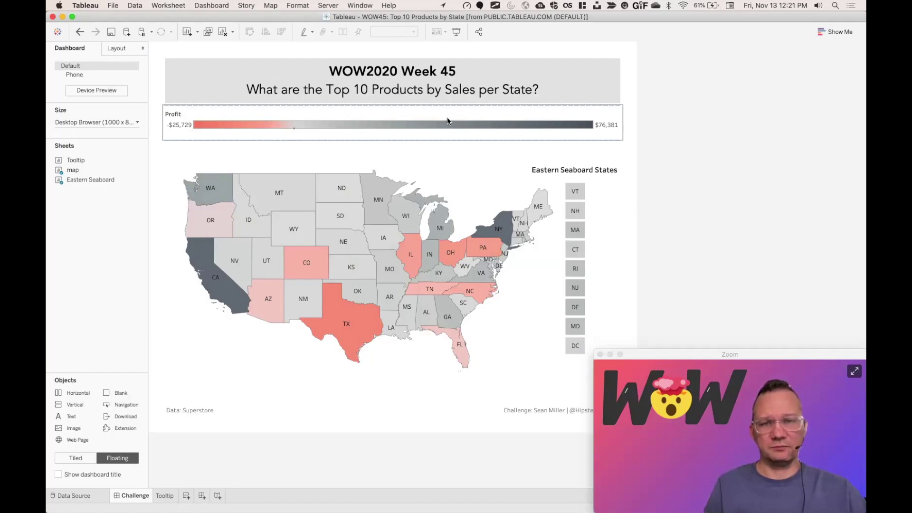
pyautogui.click(329, 151)
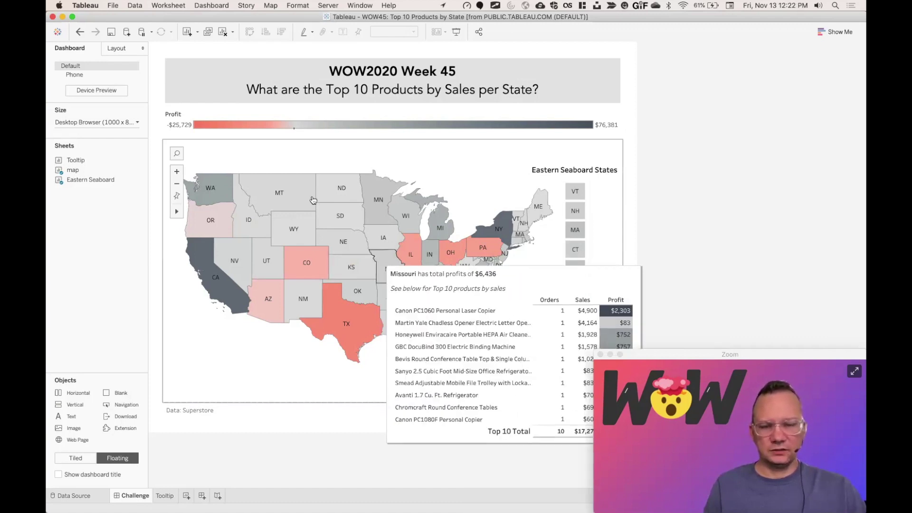
pyautogui.moveTo(312, 200)
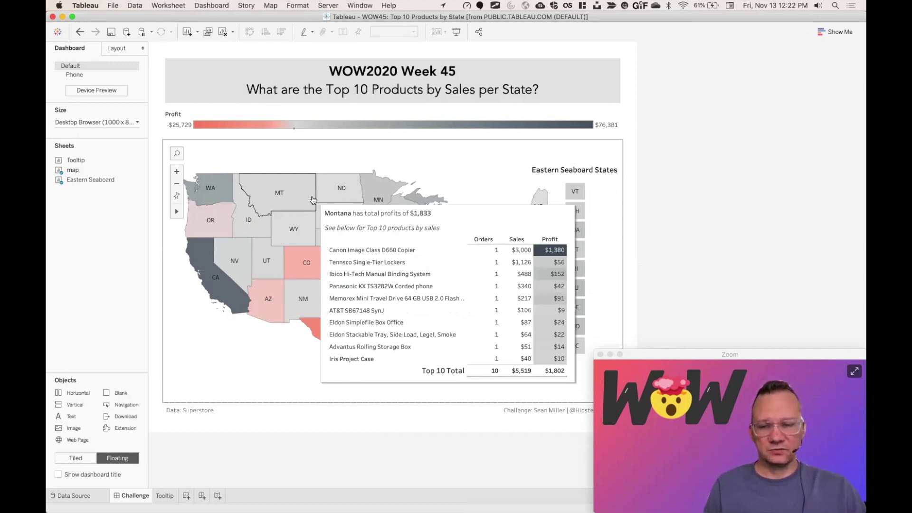
pyautogui.moveTo(247, 219)
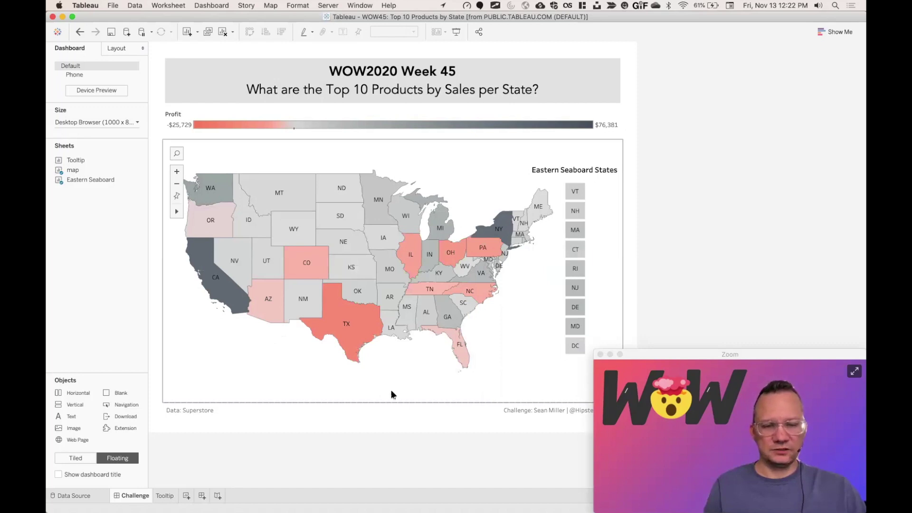
# Go from the dashboard's map zone to its map worksheet and bring up the map's context menu.
pyautogui.click(530, 294)
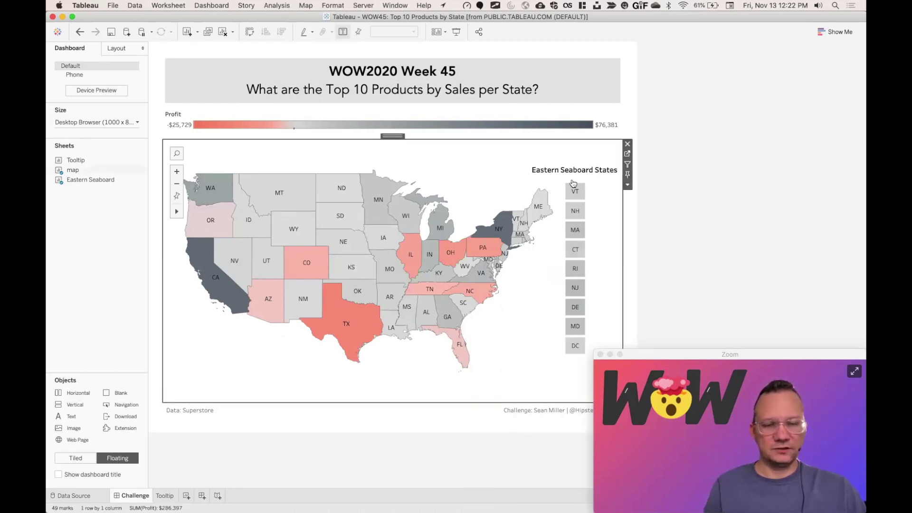
pyautogui.click(628, 154)
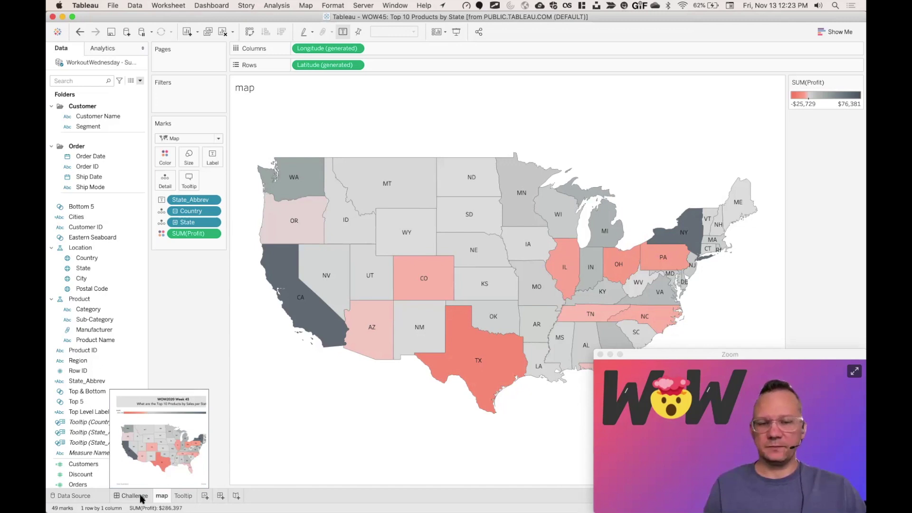
pyautogui.moveTo(180, 498)
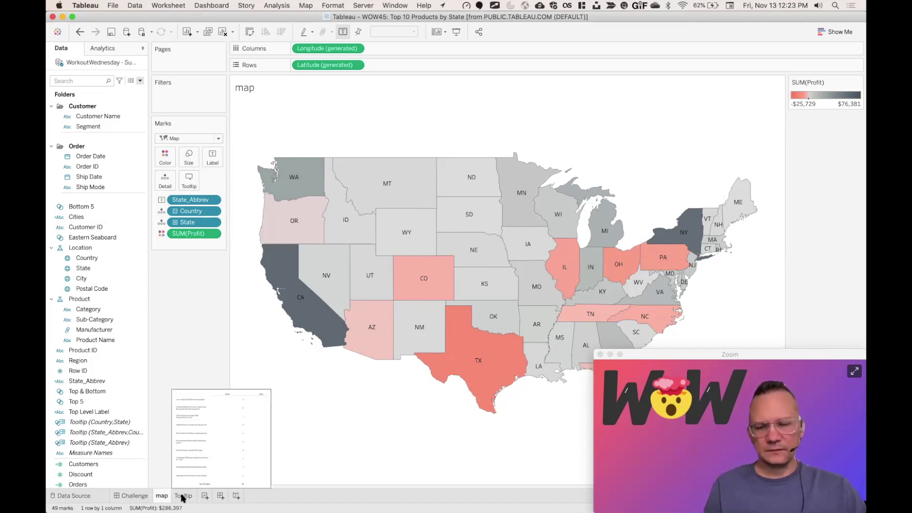
pyautogui.rightClick(265, 382)
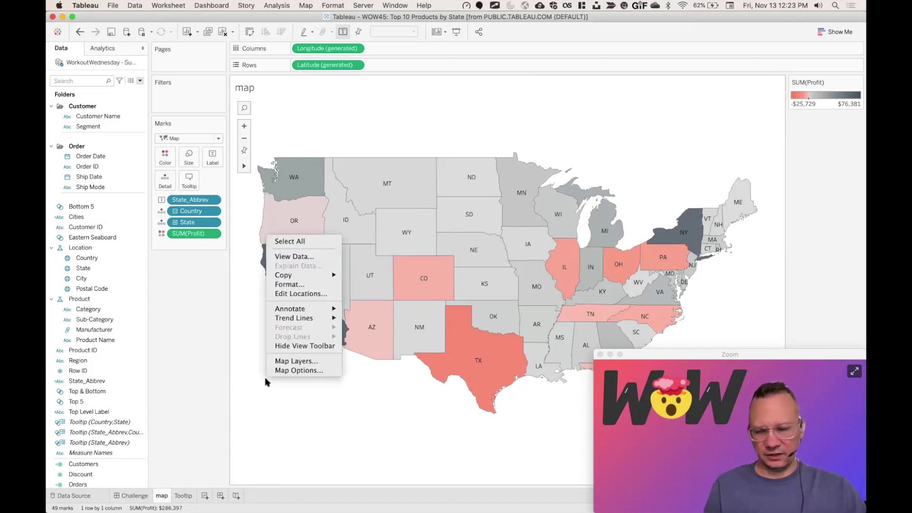
# Check the map's Map Layers settings, then switch to the Tooltip worksheet's top 10 products table.
pyautogui.click(306, 362)
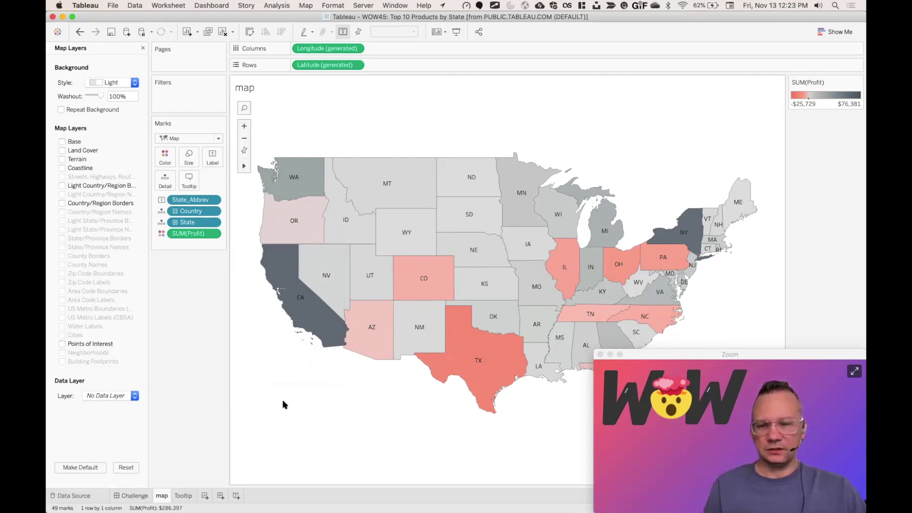
pyautogui.click(181, 495)
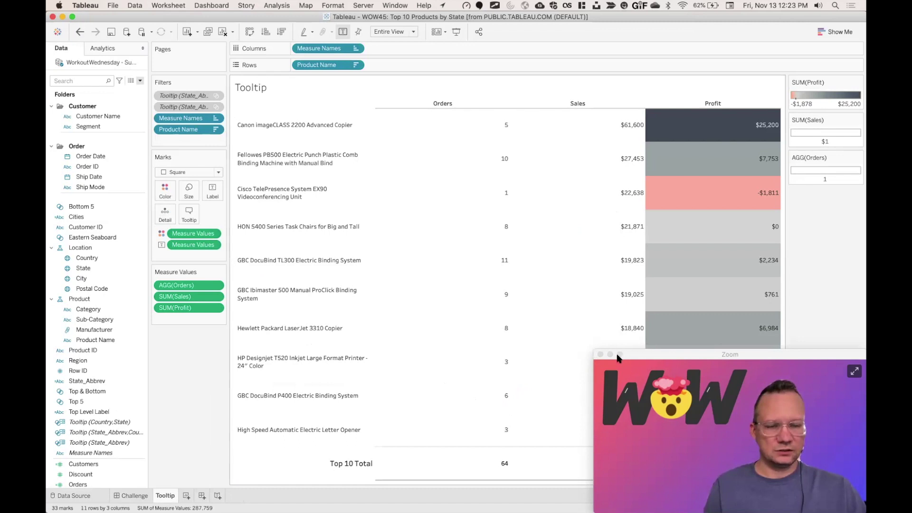
pyautogui.click(599, 351)
pyautogui.moveTo(601, 348); pyautogui.dragTo(714, 402)
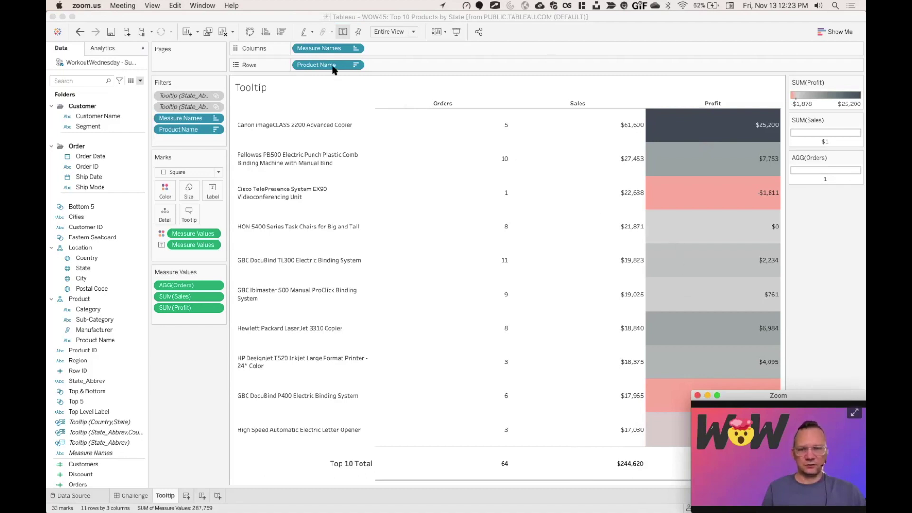
pyautogui.click(214, 133)
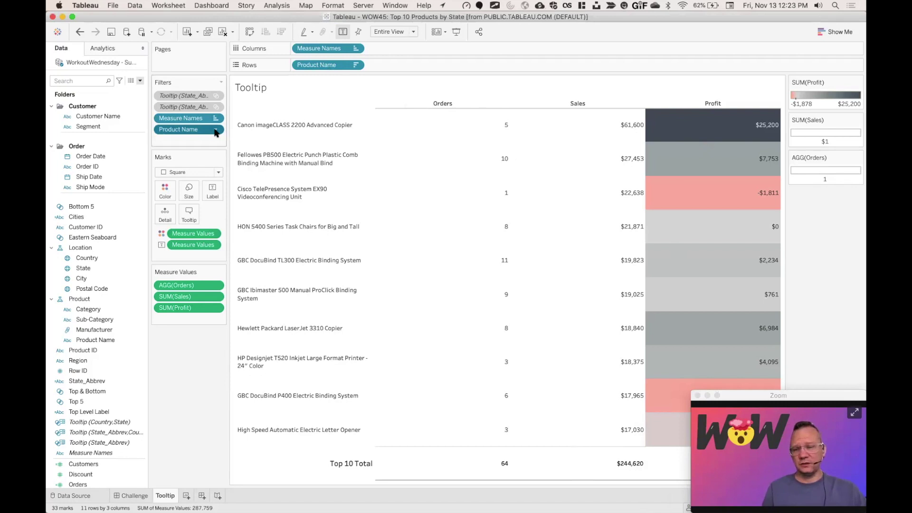
pyautogui.click(216, 130)
pyautogui.click(209, 141)
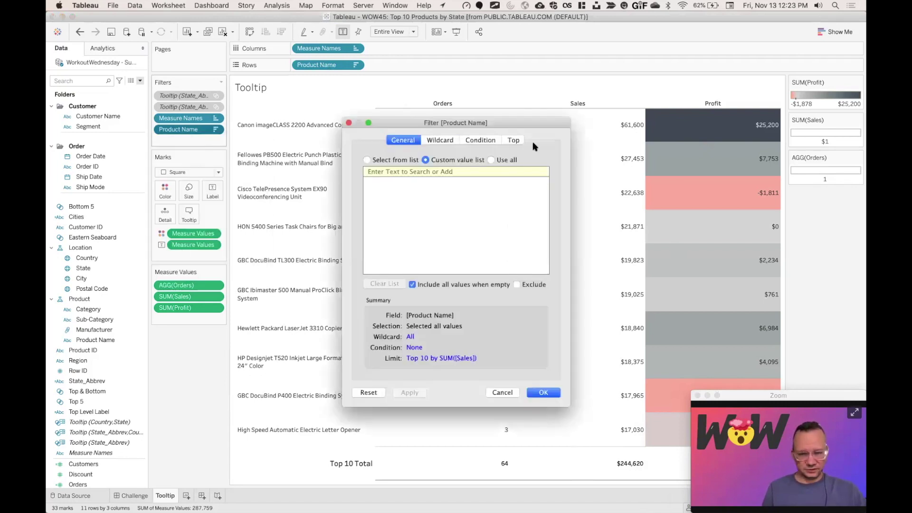
pyautogui.click(517, 140)
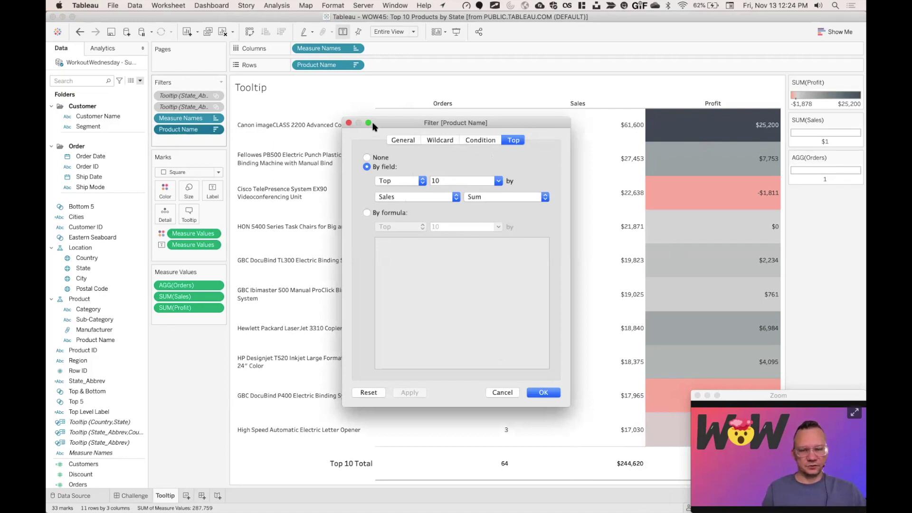
pyautogui.click(348, 123)
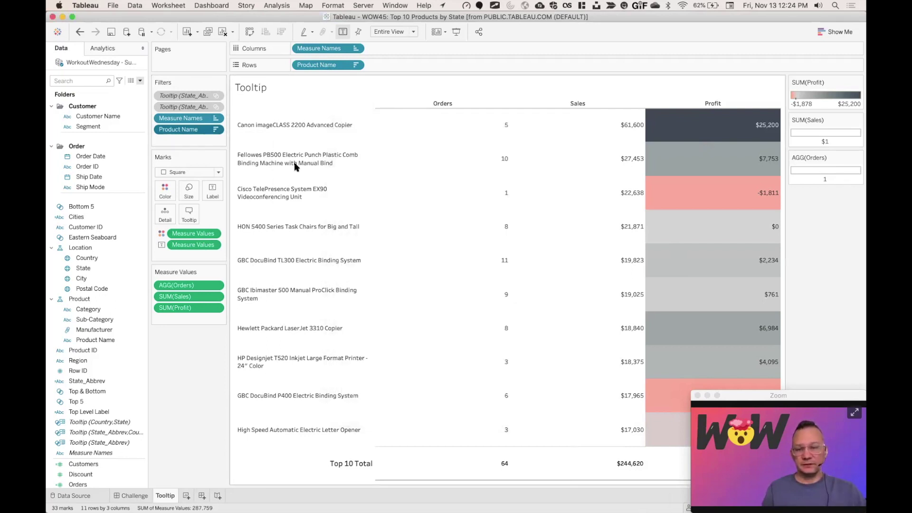
pyautogui.click(213, 234)
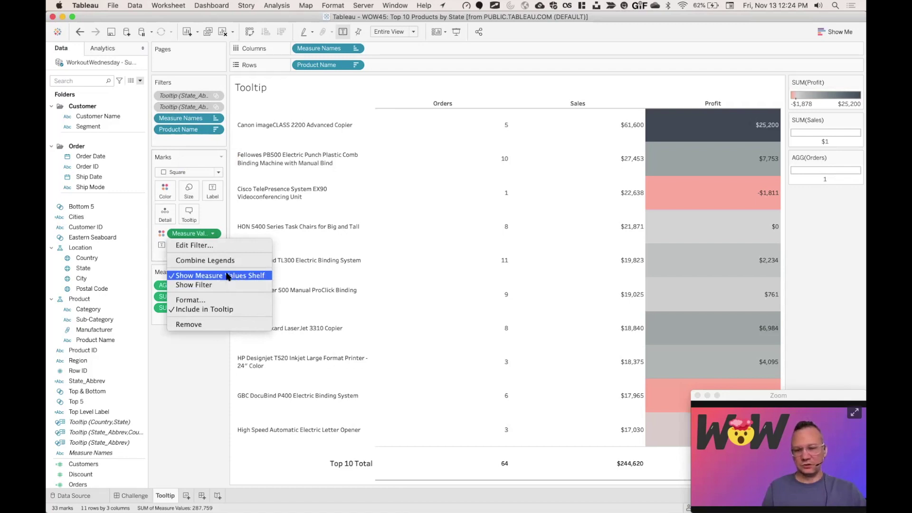
pyautogui.click(216, 223)
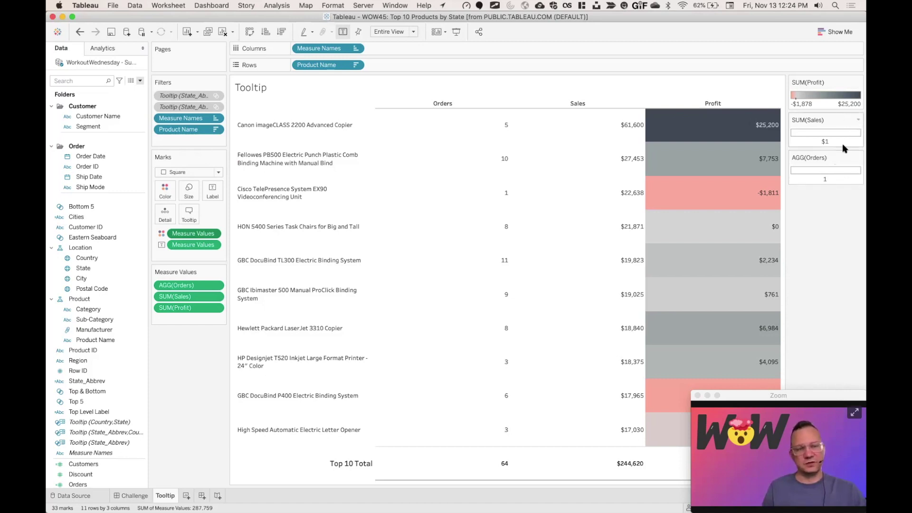
pyautogui.click(858, 121)
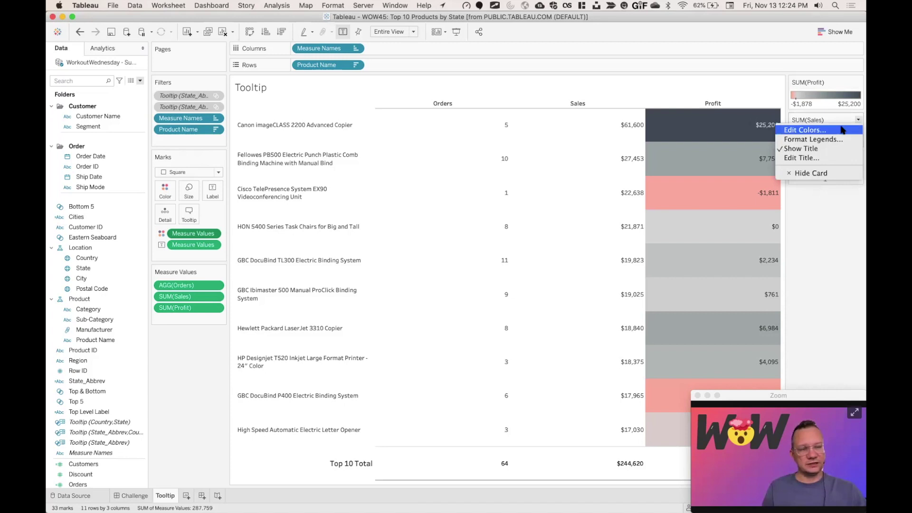
pyautogui.click(804, 126)
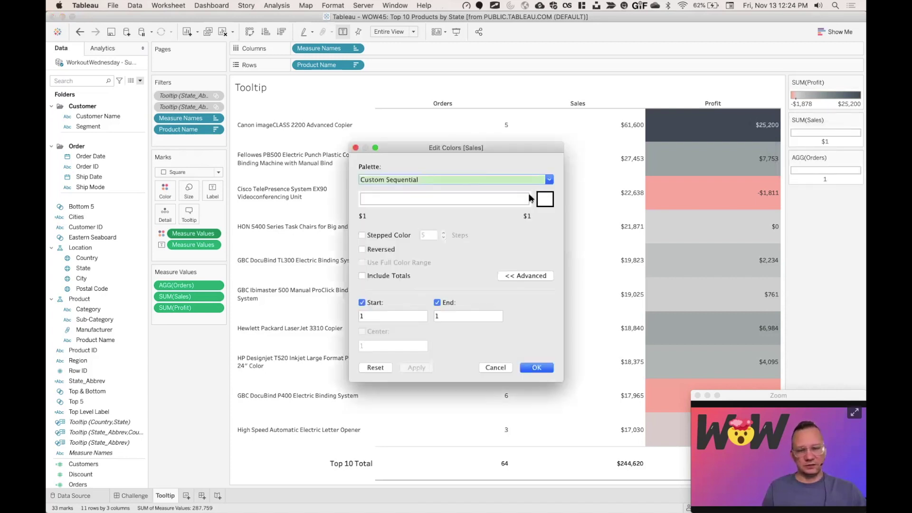
pyautogui.click(539, 202)
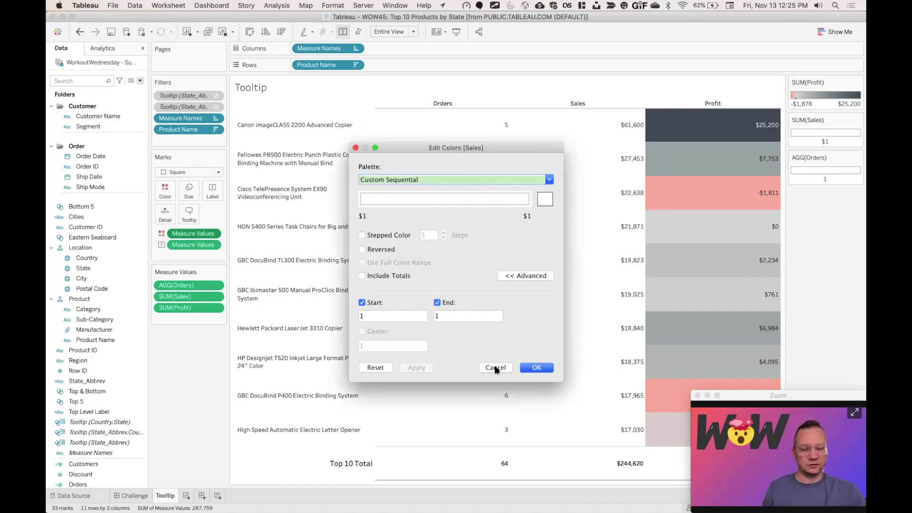
pyautogui.click(524, 369)
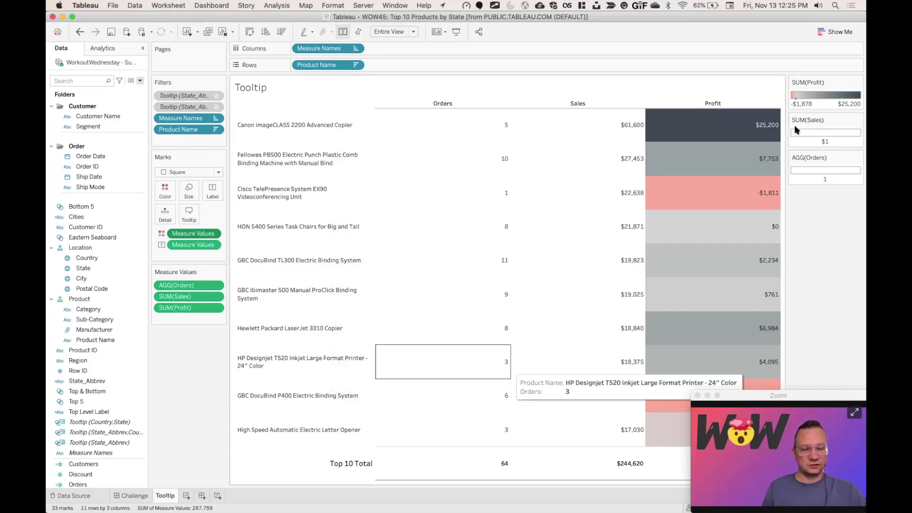
pyautogui.click(857, 82)
pyautogui.click(831, 92)
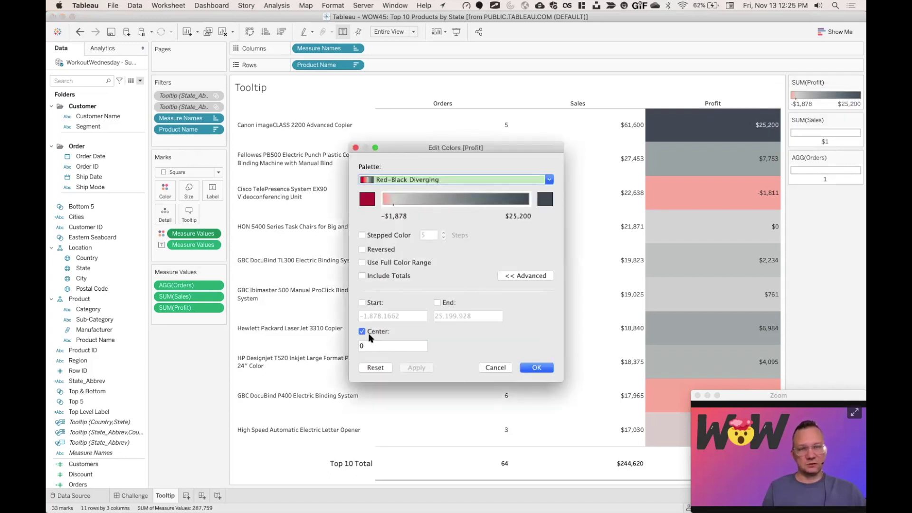
pyautogui.click(492, 368)
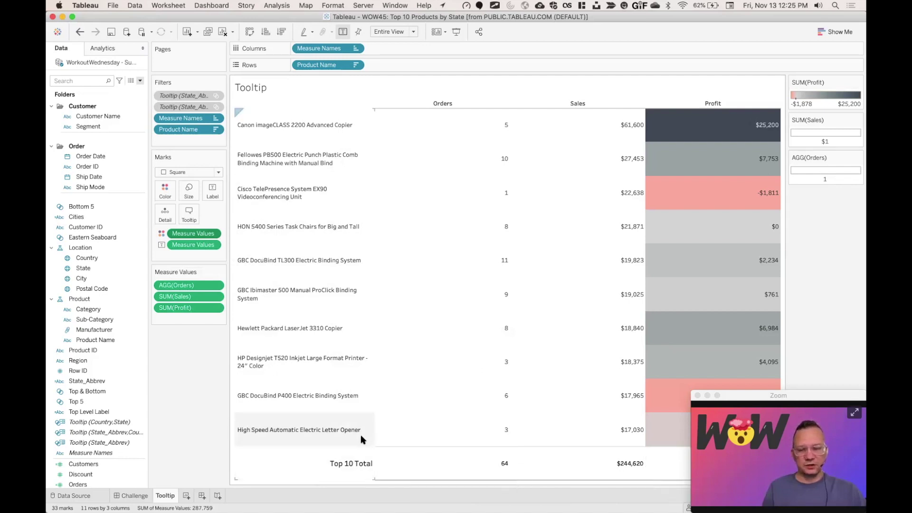
# Format the table borders so row dividers use a thin line style, then clear the mark selection.
pyautogui.rightClick(285, 464)
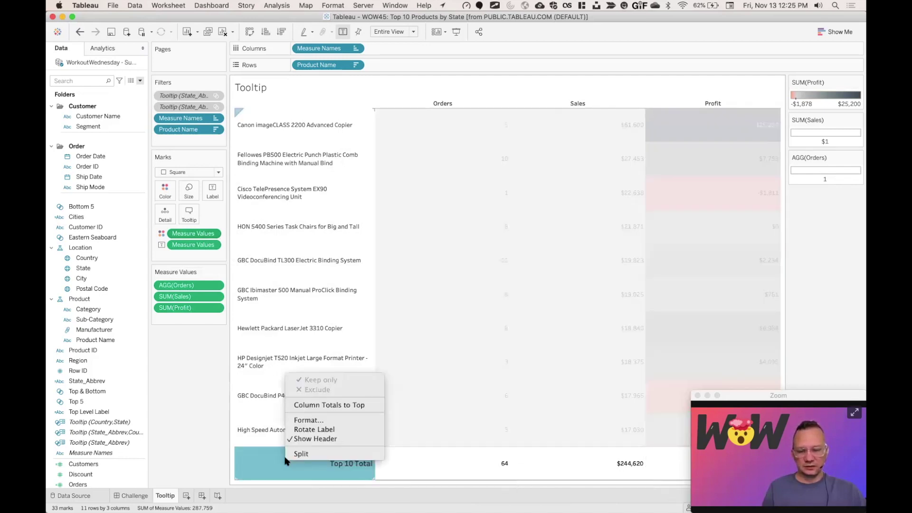
pyautogui.click(325, 423)
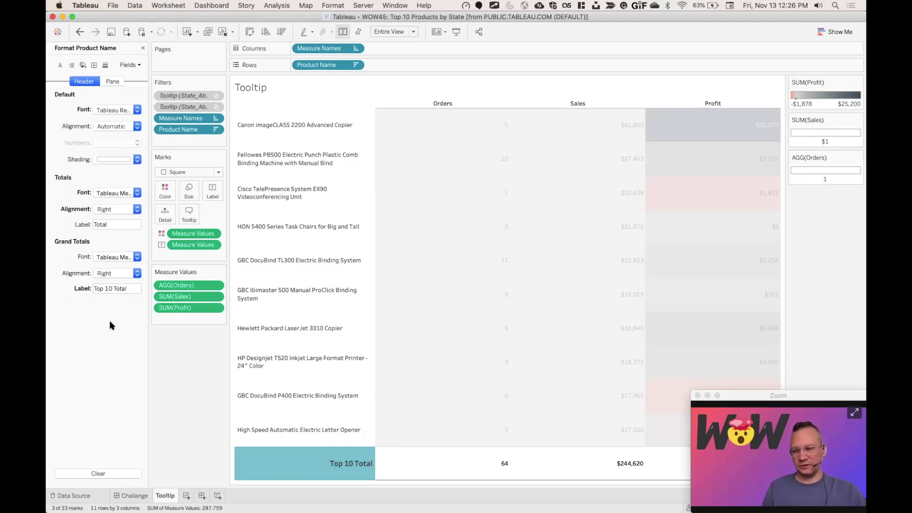
pyautogui.click(93, 66)
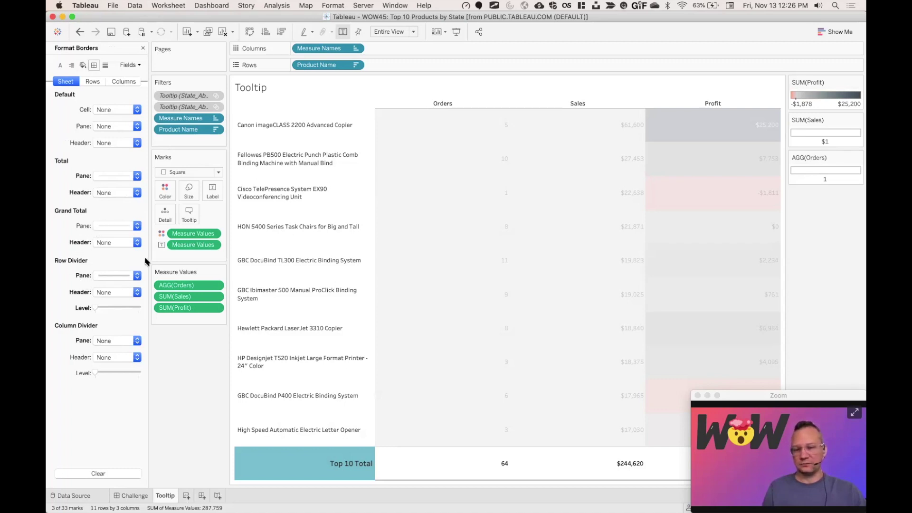
pyautogui.click(106, 275)
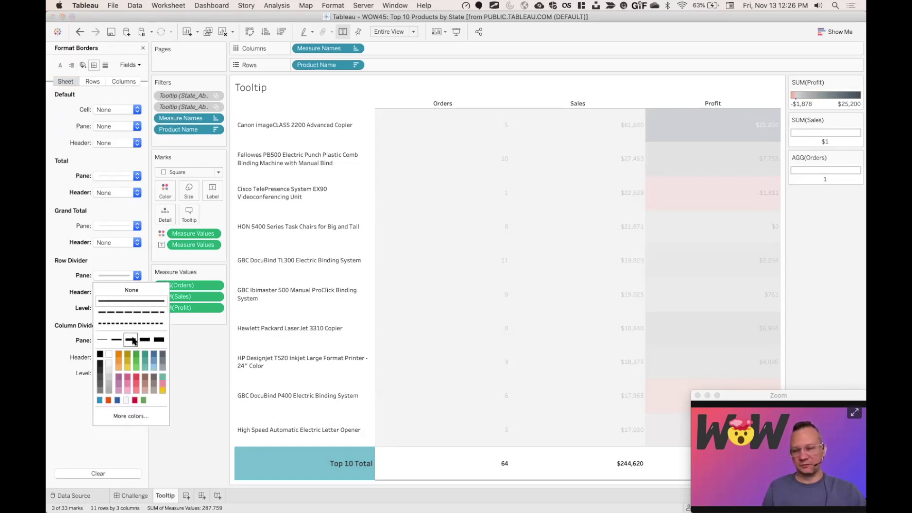
pyautogui.click(70, 279)
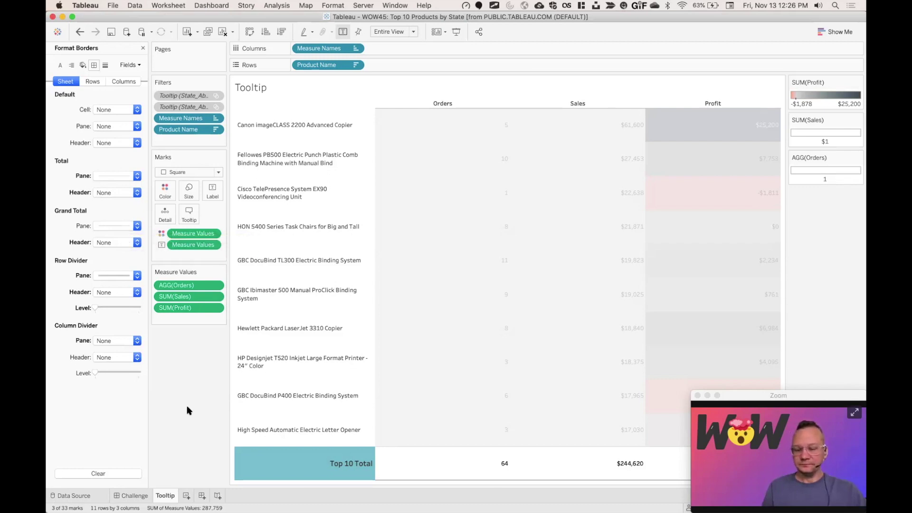
pyautogui.press('Escape')
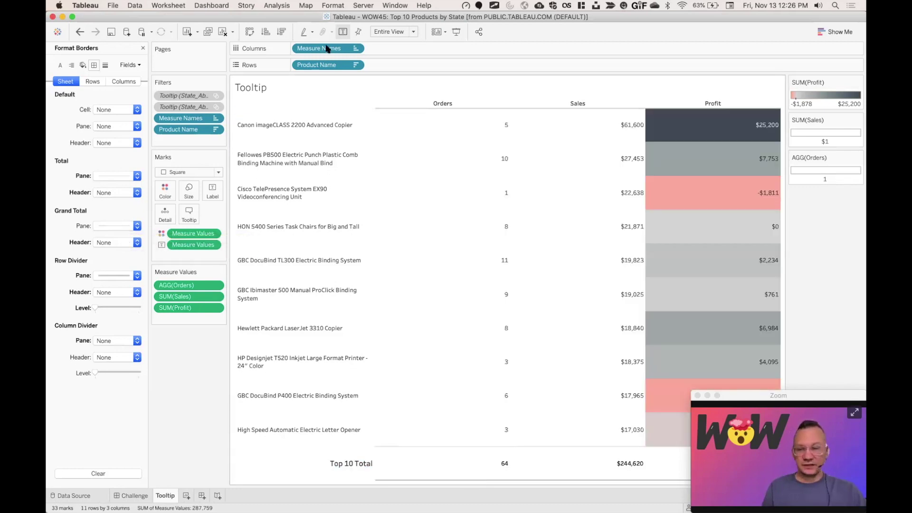
# Inspect Analysis > Totals > Total All Using and close it without choosing anything.
pyautogui.moveTo(454, 454)
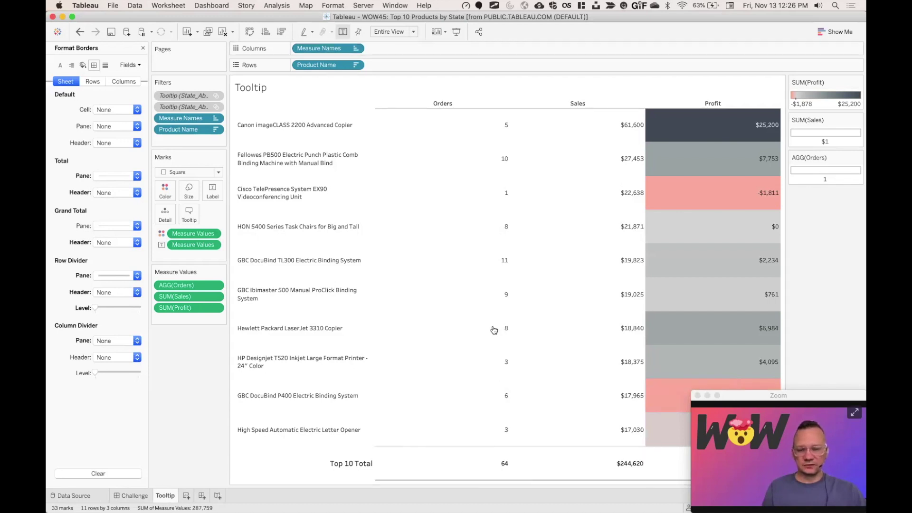
pyautogui.click(279, 5)
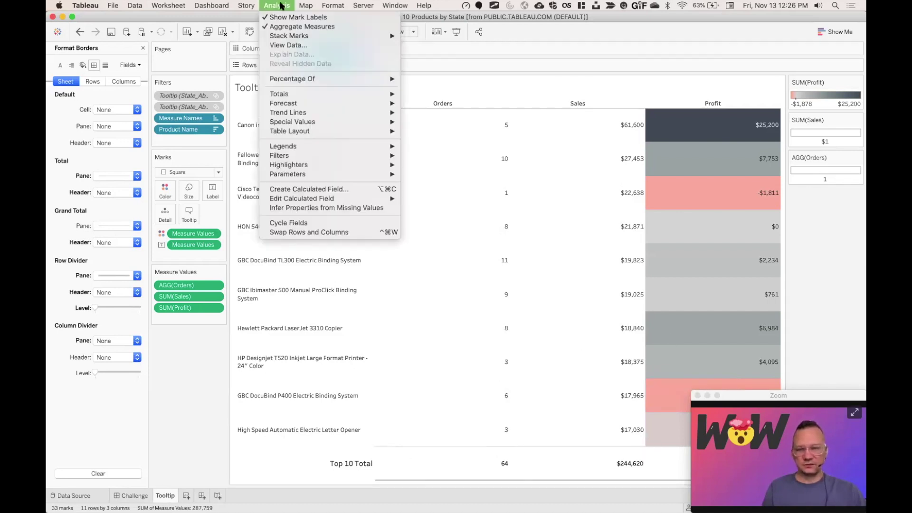
pyautogui.moveTo(288, 95)
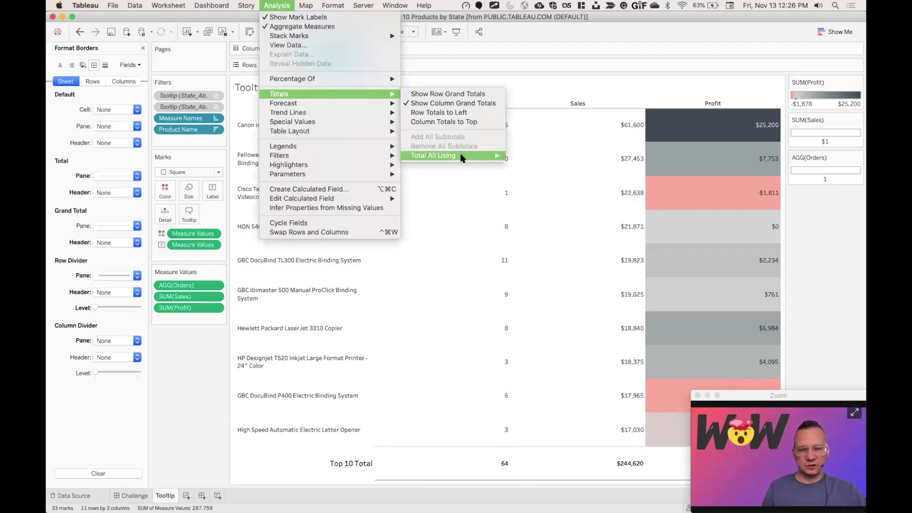
pyautogui.moveTo(462, 157)
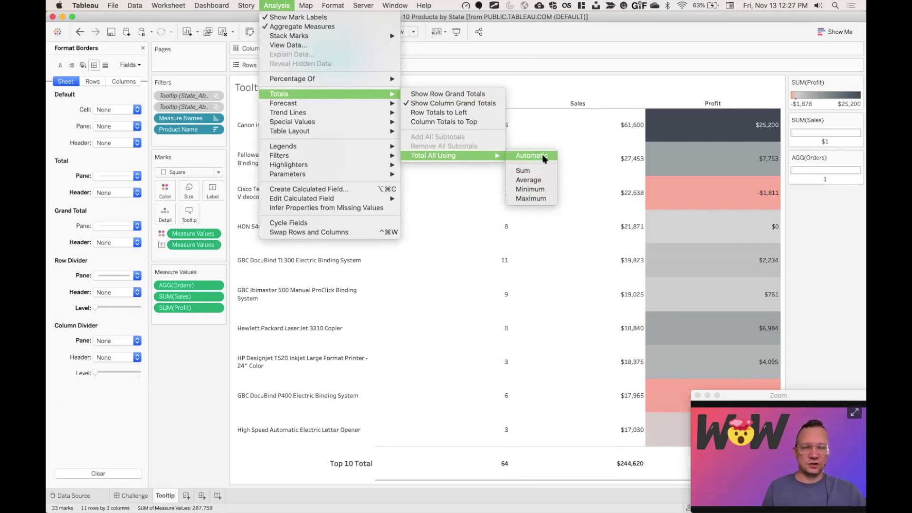
pyautogui.click(204, 433)
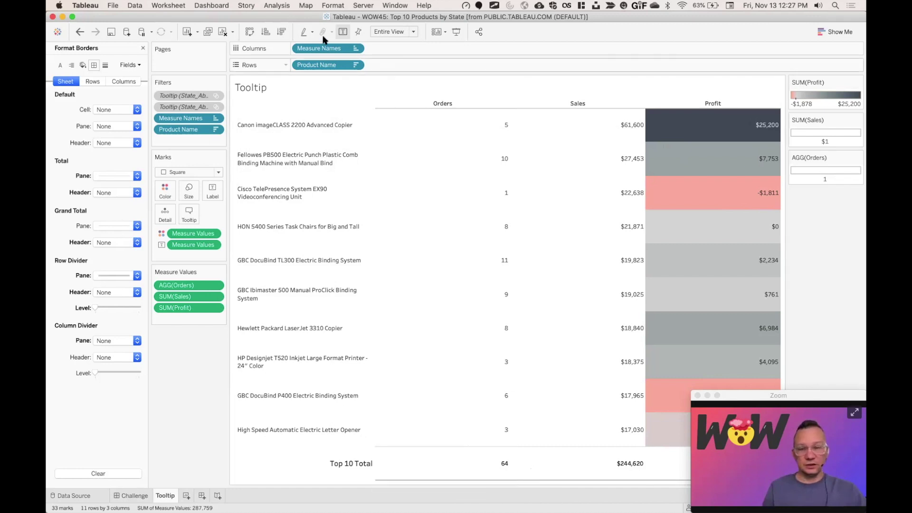
# Recheck the Total All Using options, leave them unchanged, and return to the Challenge dashboard.
pyautogui.click(284, 8)
pyautogui.moveTo(308, 94)
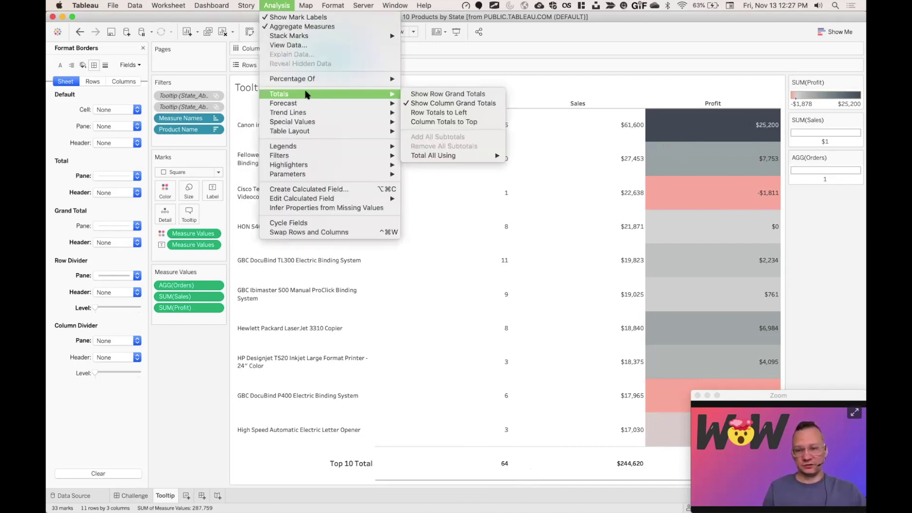
pyautogui.moveTo(452, 156)
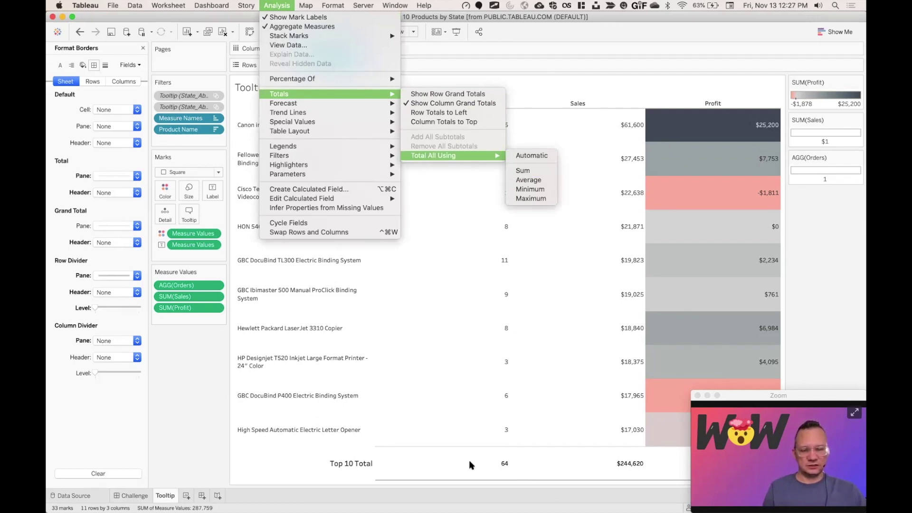
pyautogui.click(177, 447)
pyautogui.click(134, 496)
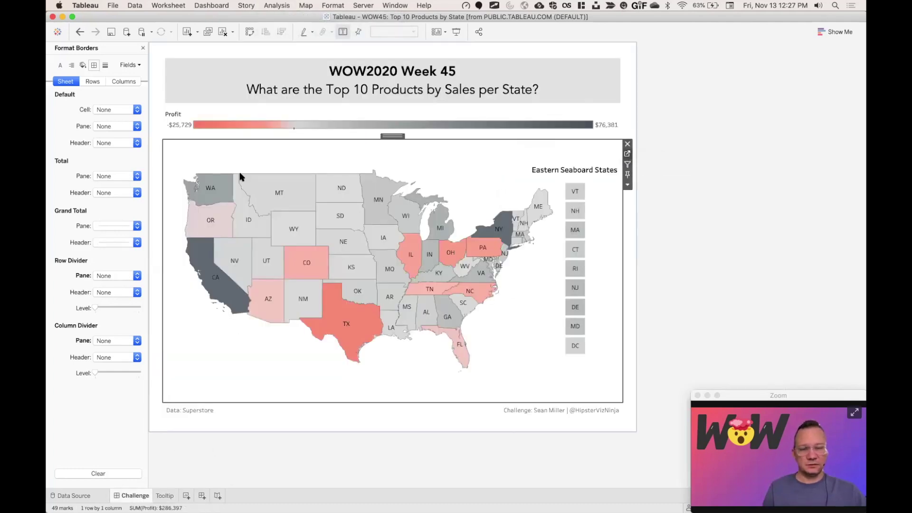
# Open the map worksheet and review its tooltip text embedding the Tooltip sheet, accepting it unchanged.
pyautogui.click(627, 153)
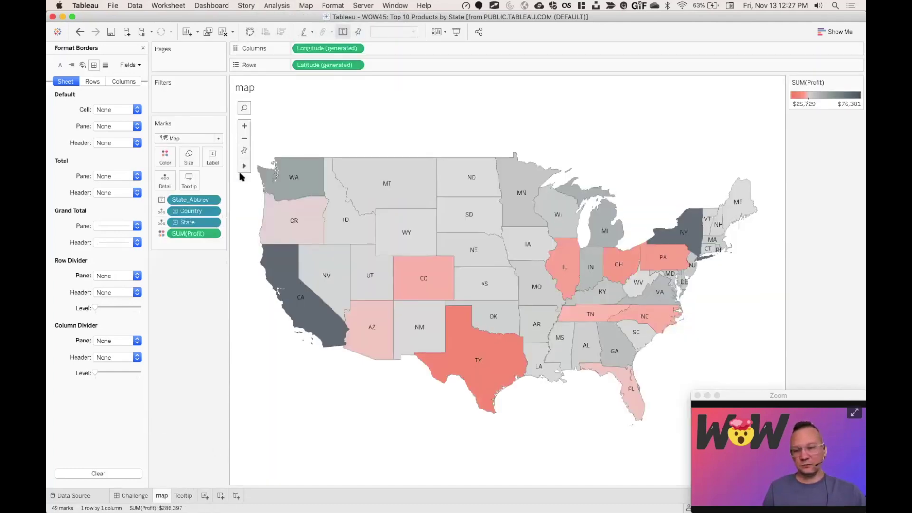
pyautogui.click(189, 176)
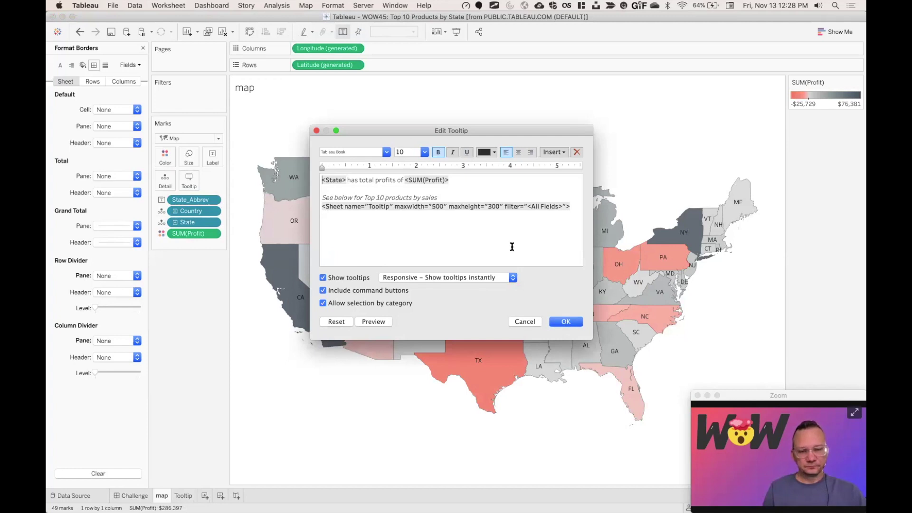
pyautogui.click(565, 321)
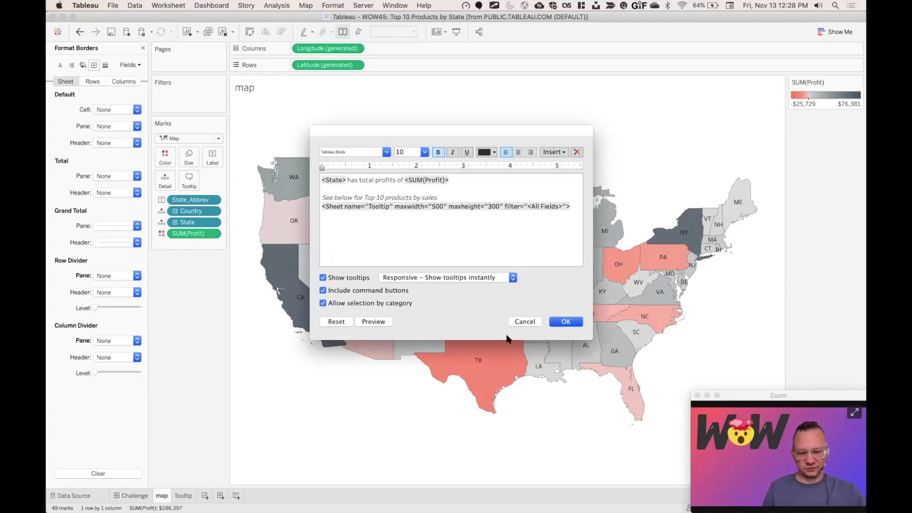
# On the Tooltip worksheet, move the first Tooltip state filter below the second, then switch to Chrome.
pyautogui.click(181, 497)
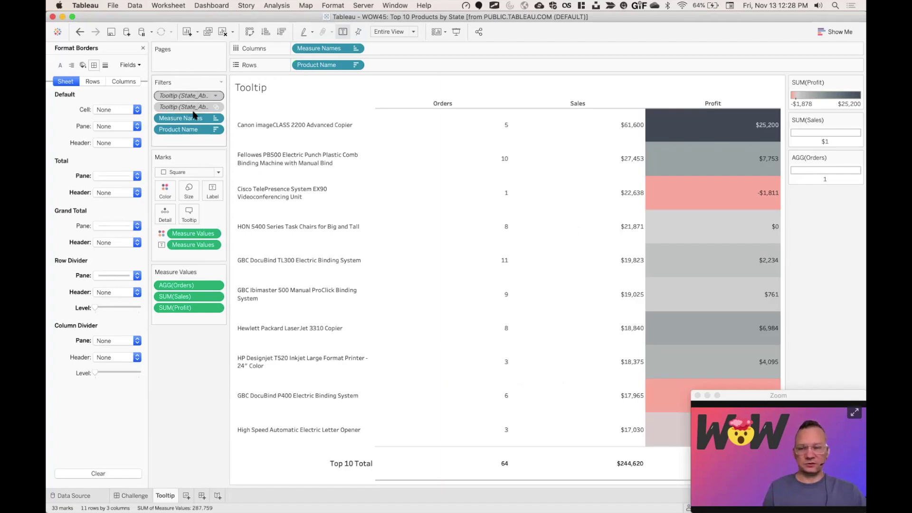
pyautogui.moveTo(194, 98); pyautogui.dragTo(214, 106)
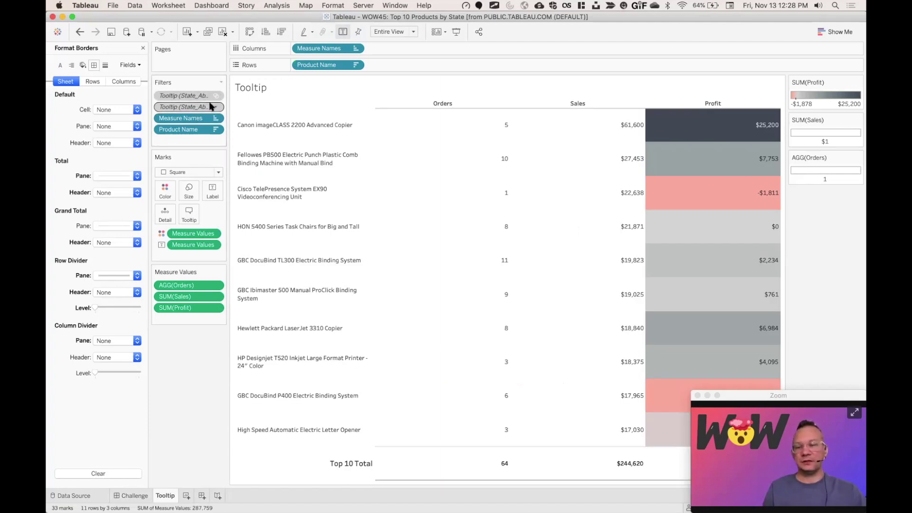
pyautogui.click(214, 106)
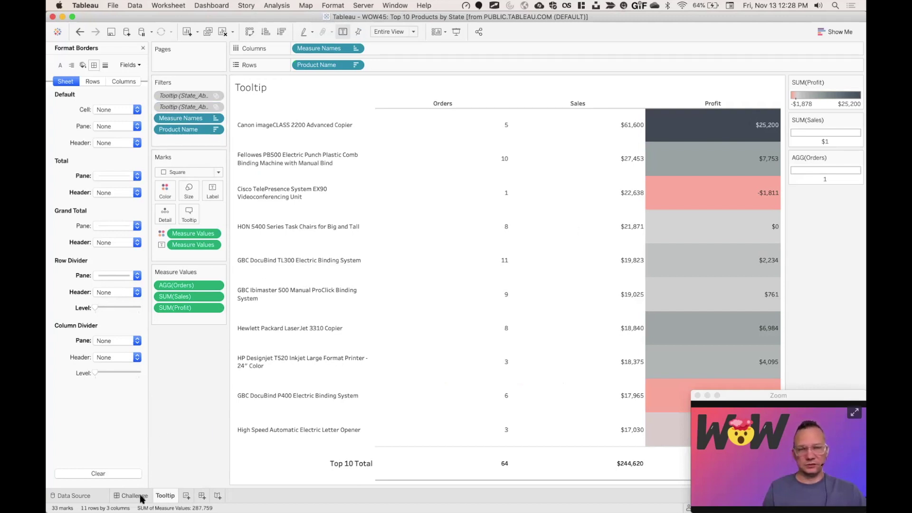
pyautogui.moveTo(141, 497)
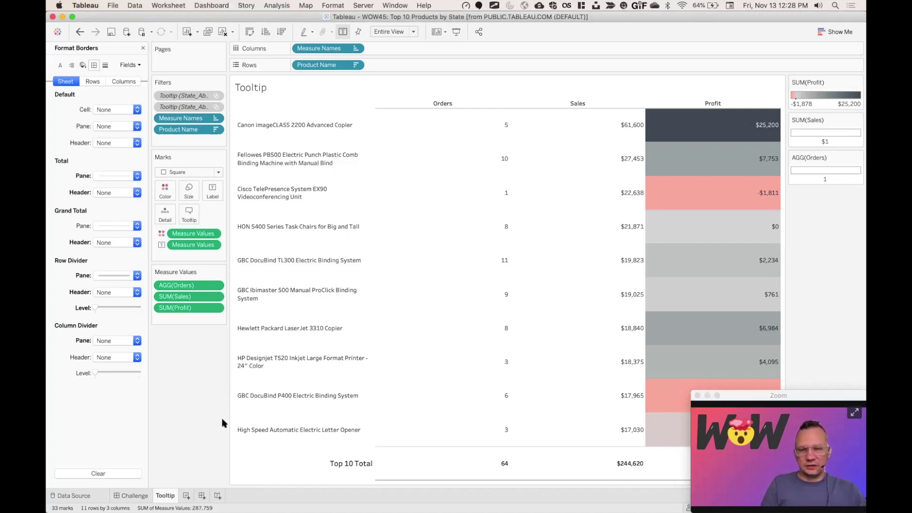
pyautogui.press('super+Tab')
pyautogui.press('super+Tab')
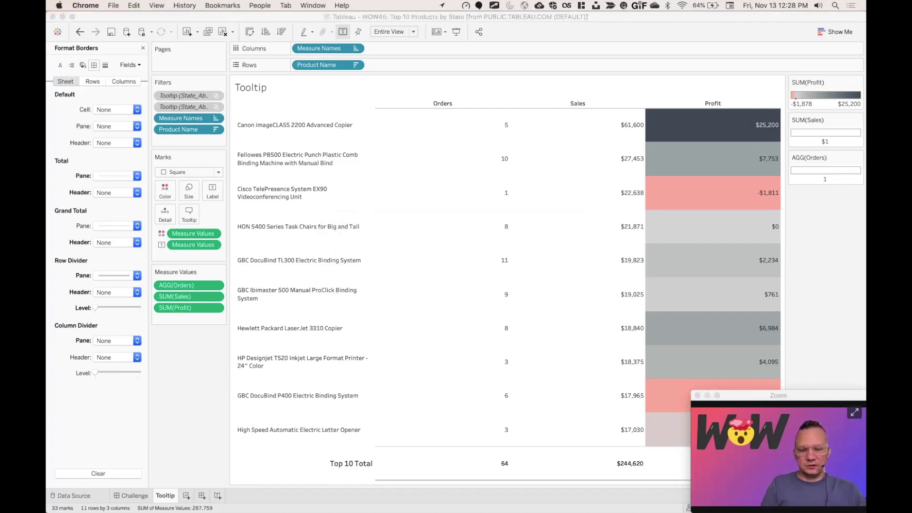
pyautogui.moveTo(371, 493)
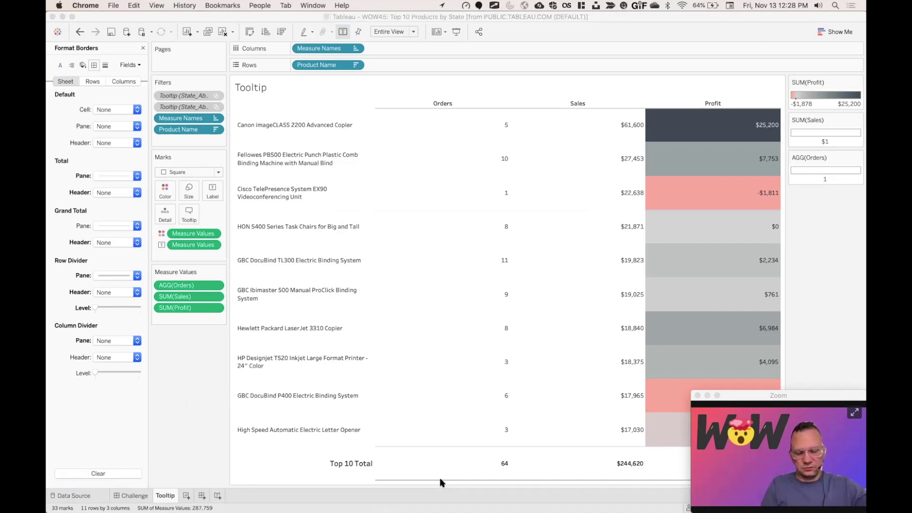
pyautogui.press('super+grave')
pyautogui.press('super+grave')
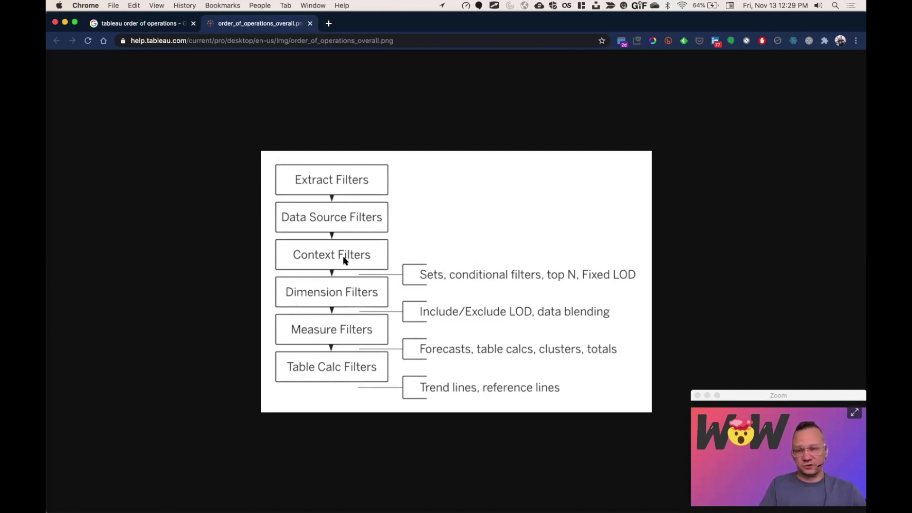
pyautogui.press('super+Tab')
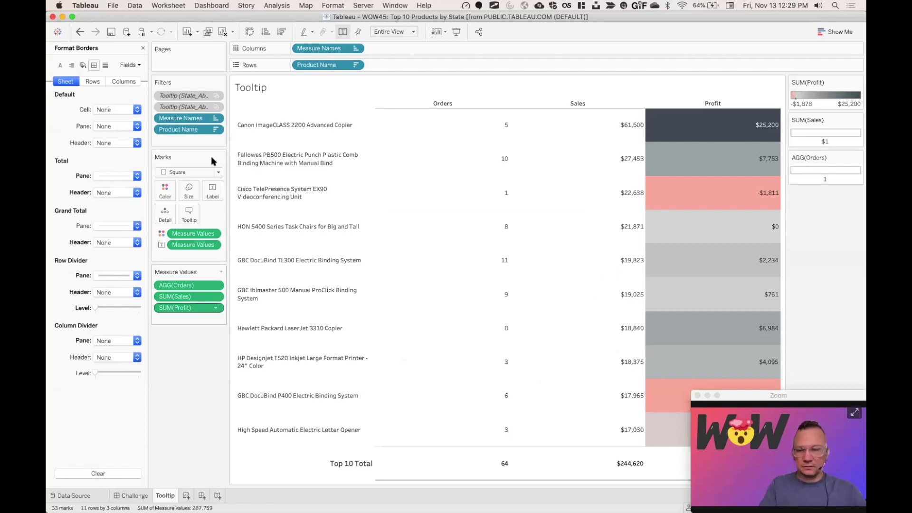
# Open the Eastern Seaboard States worksheet from the Challenge dashboard, then return to the dashboard.
pyautogui.click(141, 494)
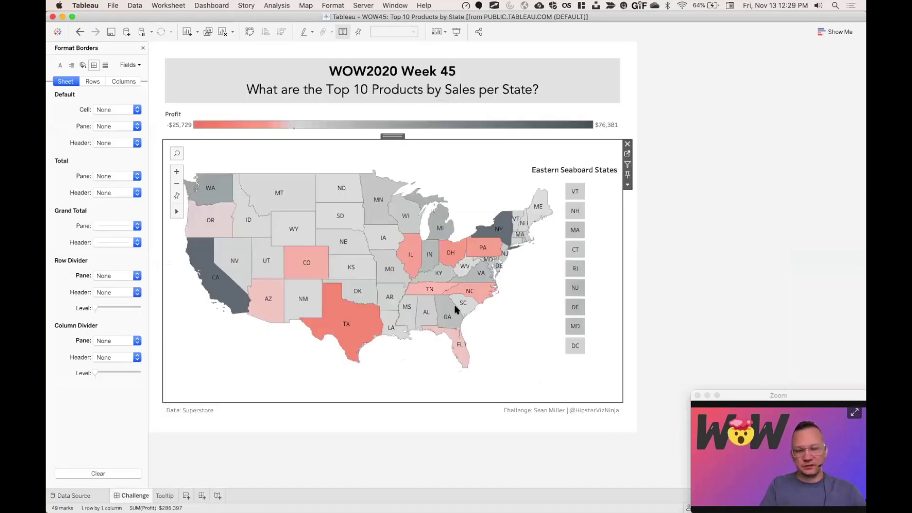
pyautogui.click(585, 198)
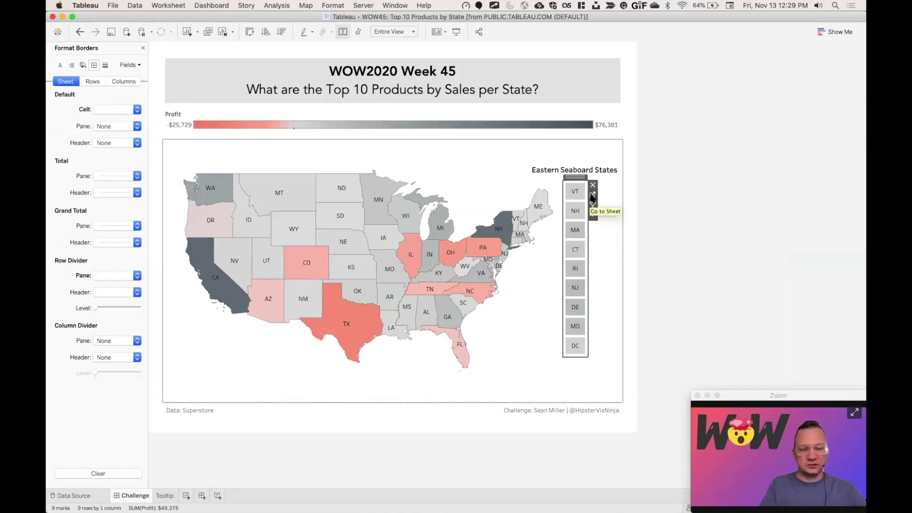
pyautogui.click(592, 199)
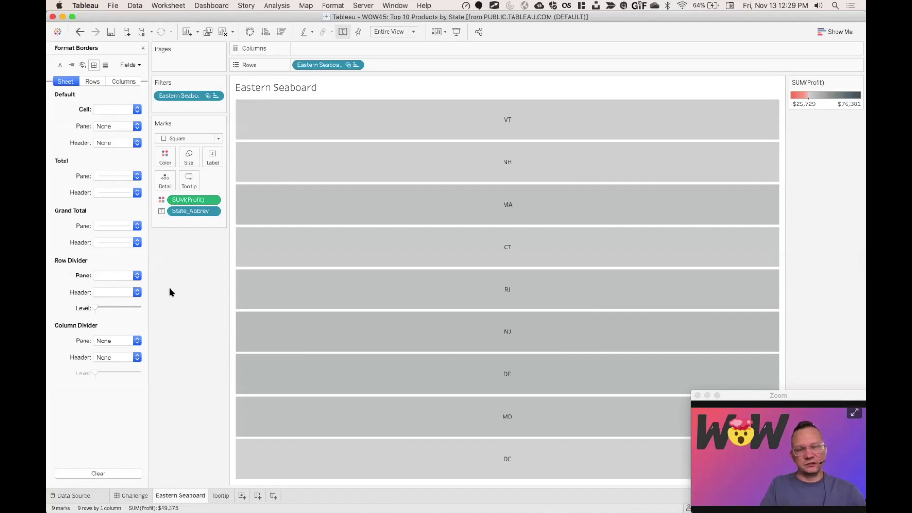
pyautogui.click(139, 495)
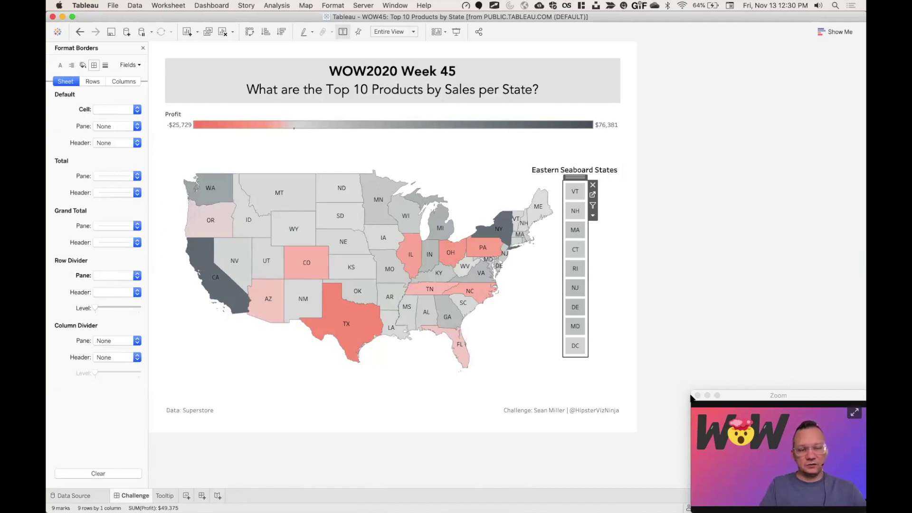
# Bring Zoom to the front, enlarge its video window and move it up and left over the dashboard.
pyautogui.click(758, 397)
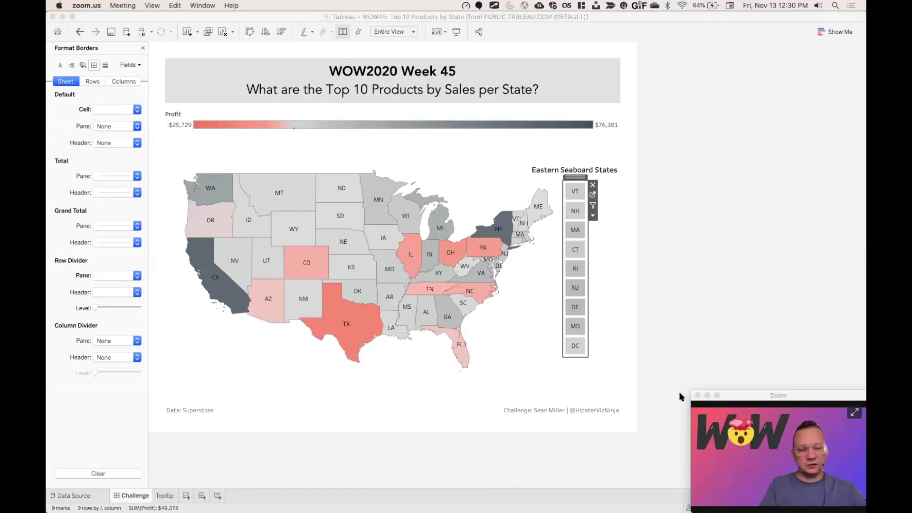
pyautogui.moveTo(691, 391); pyautogui.dragTo(332, 189)
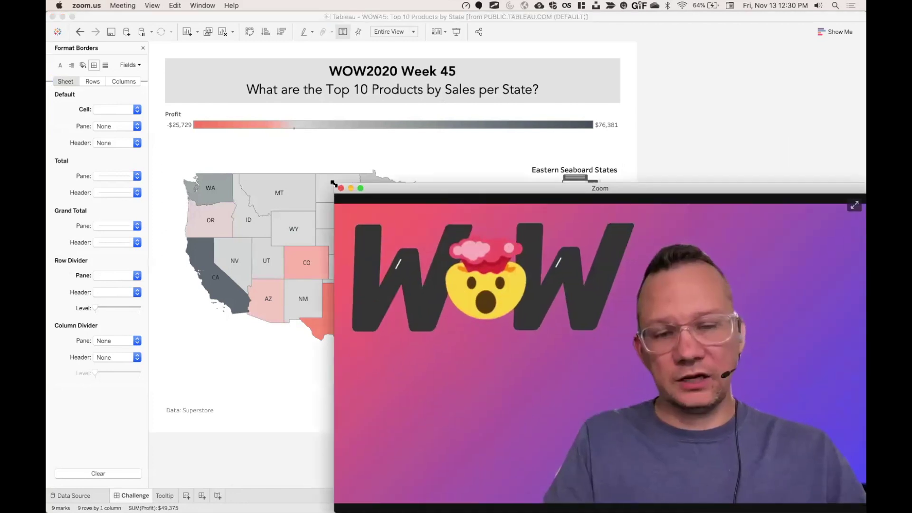
pyautogui.moveTo(464, 191); pyautogui.dragTo(353, 98)
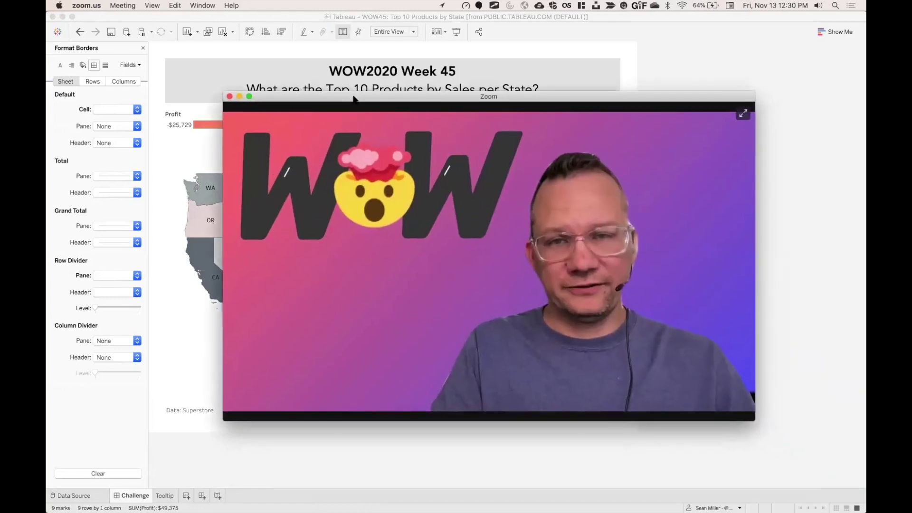